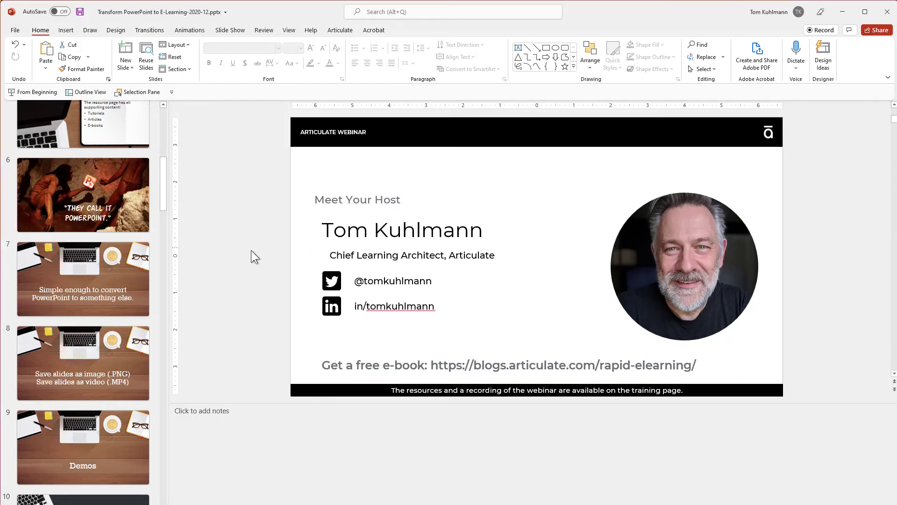
View slides 6, 7 and 8 in the editor
{"action": "left_click", "coordinate": [100, 208]}
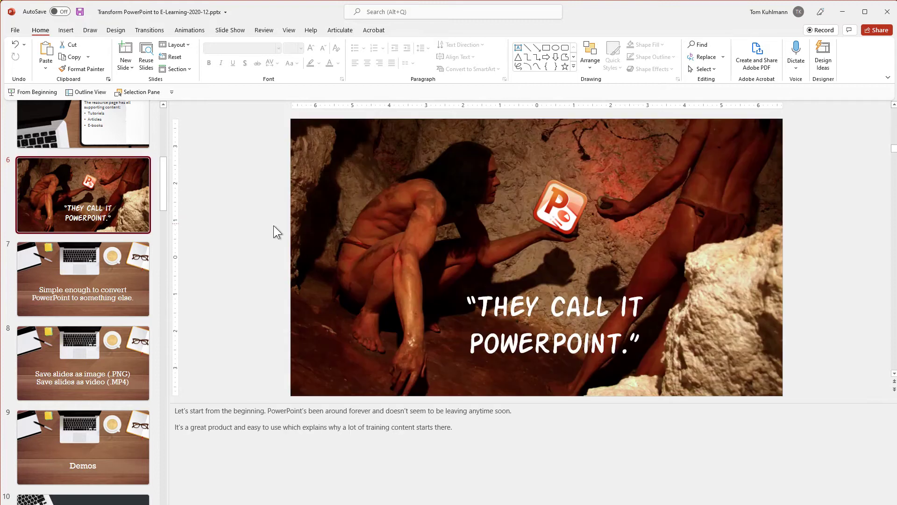
{"action": "left_click", "coordinate": [91, 294]}
{"action": "left_click", "coordinate": [94, 366]}
{"action": "scroll", "coordinate": [92, 380], "scroll_direction": "down", "scroll_amount": 2}
{"action": "scroll", "coordinate": [92, 379], "scroll_direction": "down", "scroll_amount": 2}
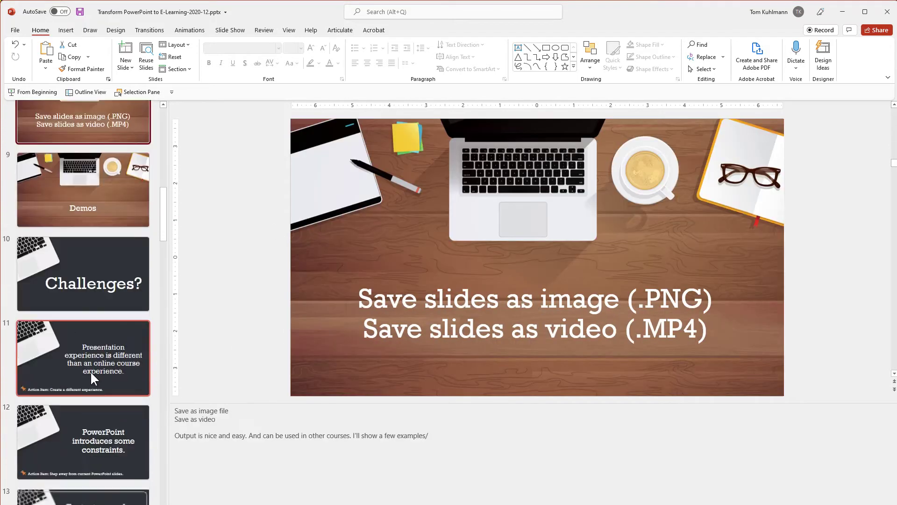
{"action": "scroll", "coordinate": [91, 373], "scroll_direction": "down", "scroll_amount": 3}
{"action": "scroll", "coordinate": [92, 374], "scroll_direction": "down", "scroll_amount": 3}
{"action": "scroll", "coordinate": [107, 329], "scroll_direction": "up", "scroll_amount": 3}
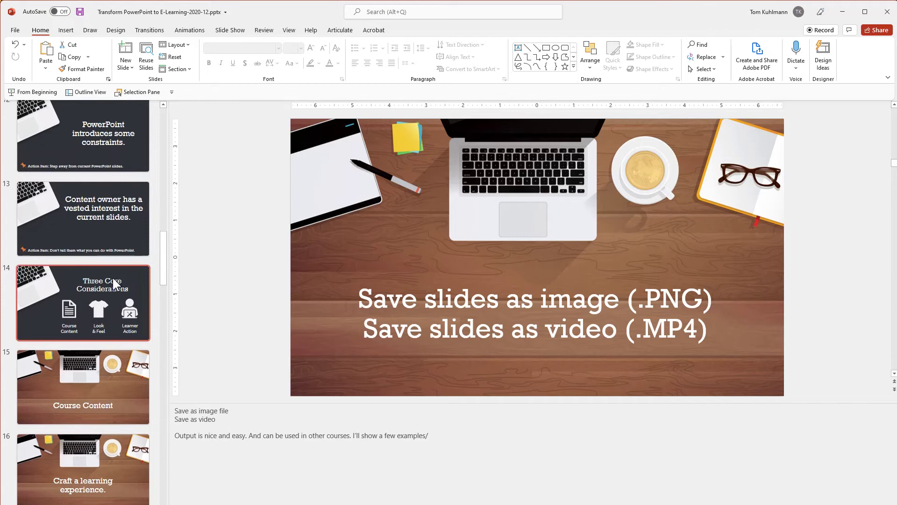
{"action": "scroll", "coordinate": [114, 231], "scroll_direction": "up", "scroll_amount": 3}
{"action": "scroll", "coordinate": [116, 191], "scroll_direction": "up", "scroll_amount": 2}
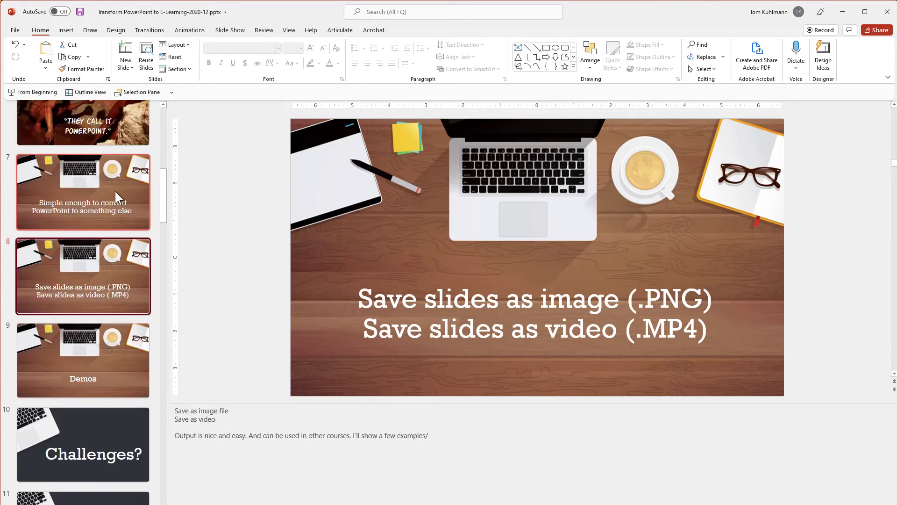
{"action": "scroll", "coordinate": [115, 191], "scroll_direction": "up", "scroll_amount": 2}
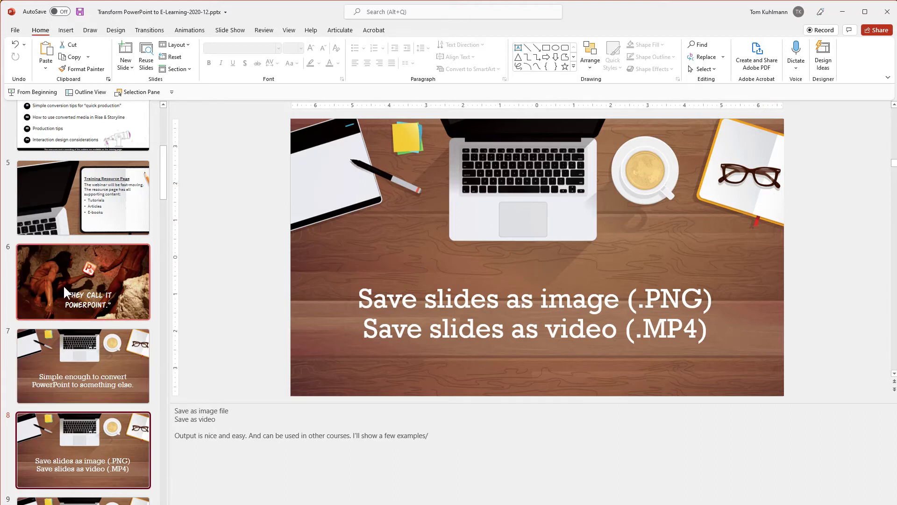
{"action": "scroll", "coordinate": [84, 302], "scroll_direction": "down", "scroll_amount": 2}
{"action": "scroll", "coordinate": [86, 307], "scroll_direction": "down", "scroll_amount": 3}
{"action": "scroll", "coordinate": [88, 305], "scroll_direction": "down", "scroll_amount": 5}
{"action": "scroll", "coordinate": [63, 291], "scroll_direction": "down", "scroll_amount": 3}
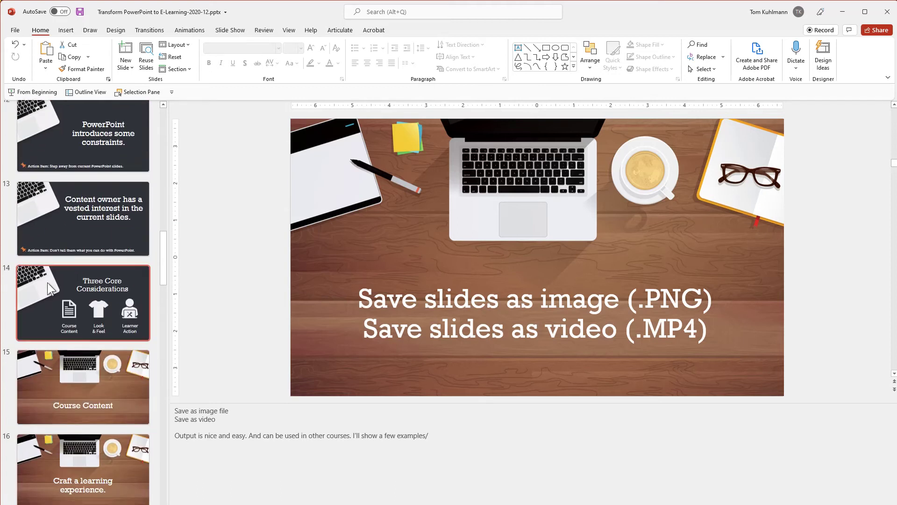
{"action": "scroll", "coordinate": [91, 330], "scroll_direction": "down", "scroll_amount": 1}
{"action": "scroll", "coordinate": [98, 344], "scroll_direction": "down", "scroll_amount": 3}
{"action": "scroll", "coordinate": [101, 372], "scroll_direction": "down", "scroll_amount": 3}
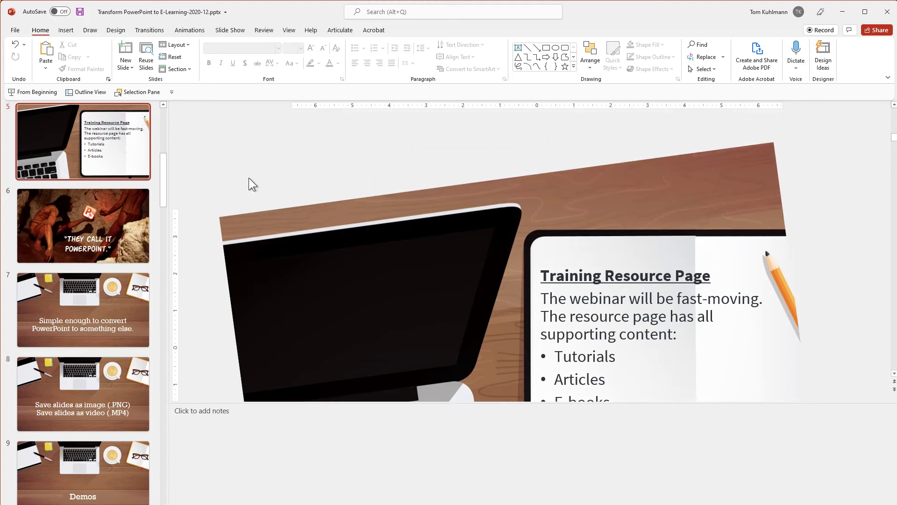
Return to the Meet Your Host slide and save the deck to this PC
{"action": "key", "text": "Page_Up"}
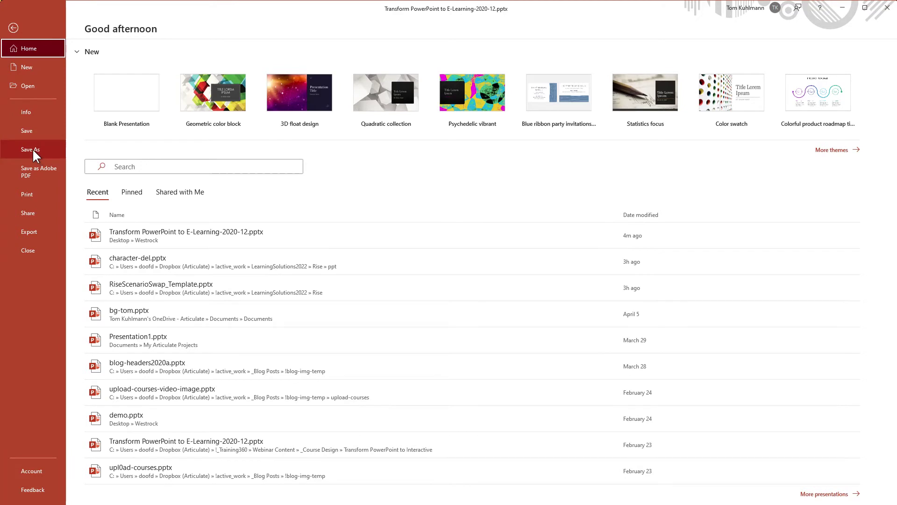
{"action": "left_click", "coordinate": [32, 148]}
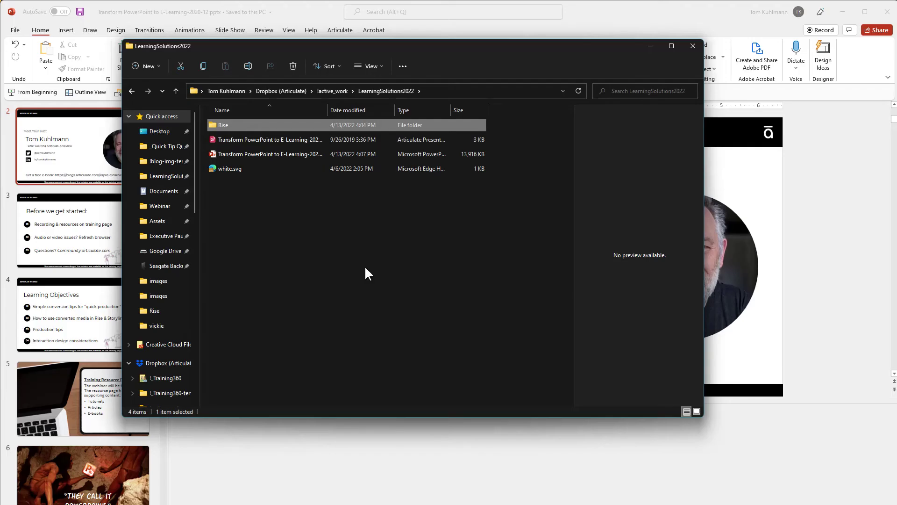
{"action": "left_click", "coordinate": [282, 157]}
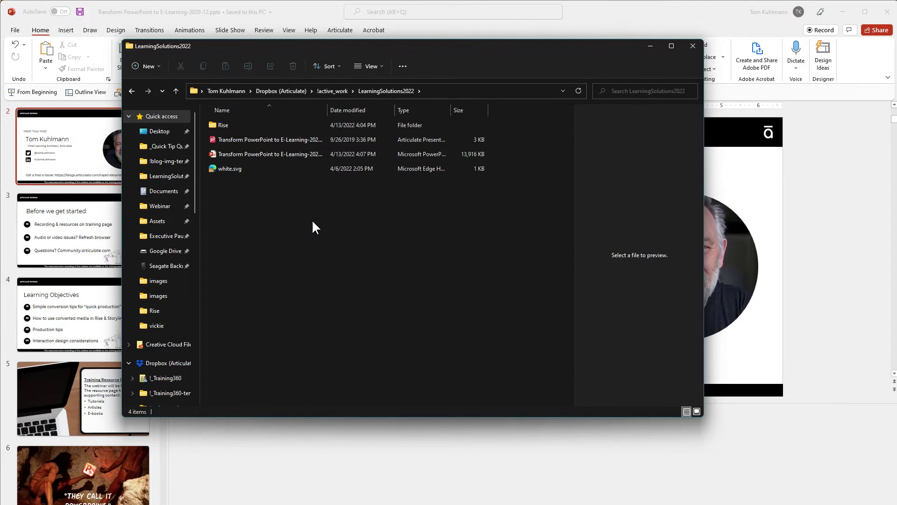
Extract the .pptx with 7-Zip into 'Transform PowerPoint to E-Learning-2020-12'
{"action": "left_click", "coordinate": [284, 160]}
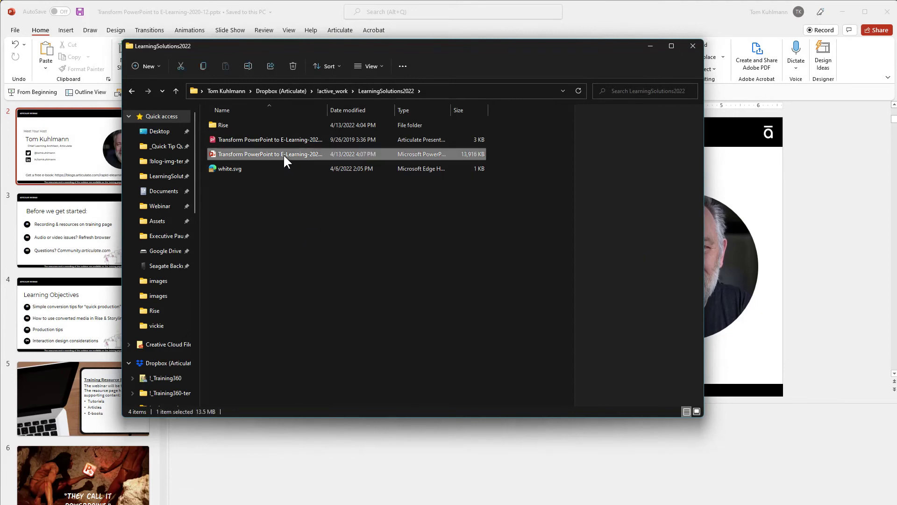
{"action": "right_click", "coordinate": [284, 161]}
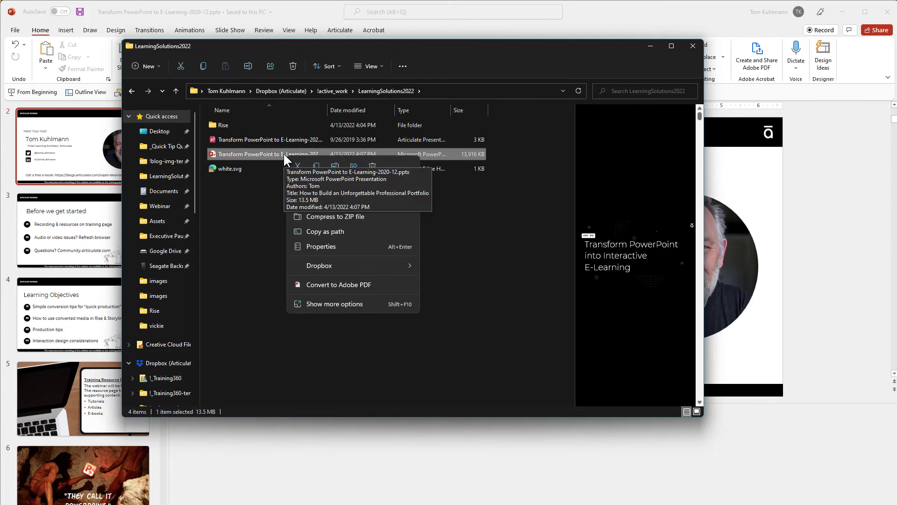
{"action": "left_click", "coordinate": [343, 304]}
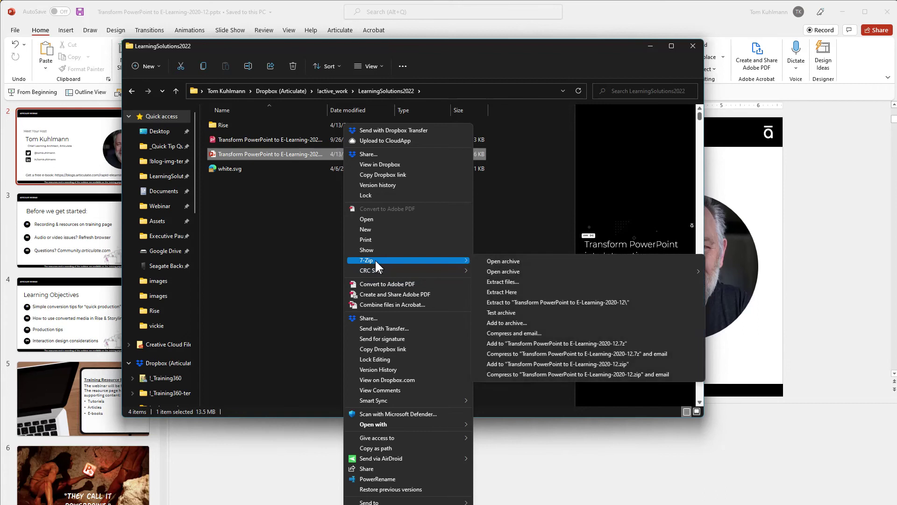
{"action": "mouse_move", "coordinate": [409, 261]}
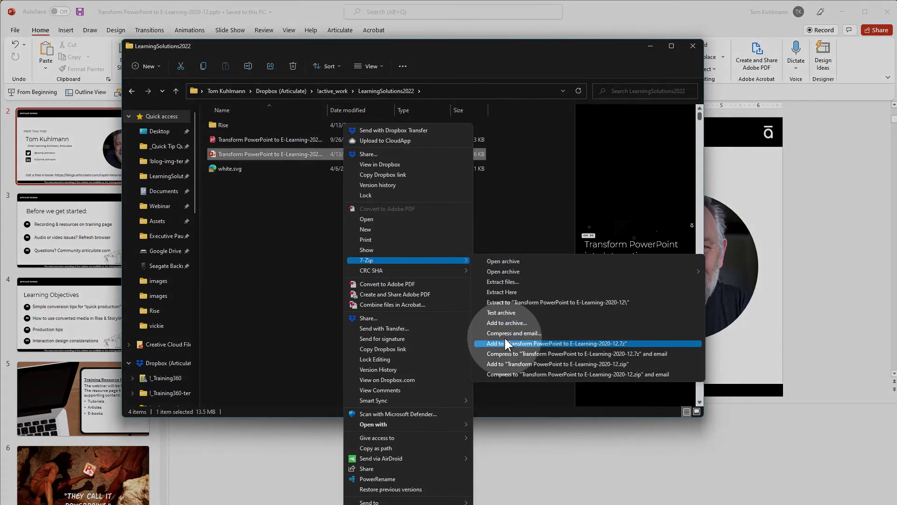
{"action": "left_click", "coordinate": [547, 304]}
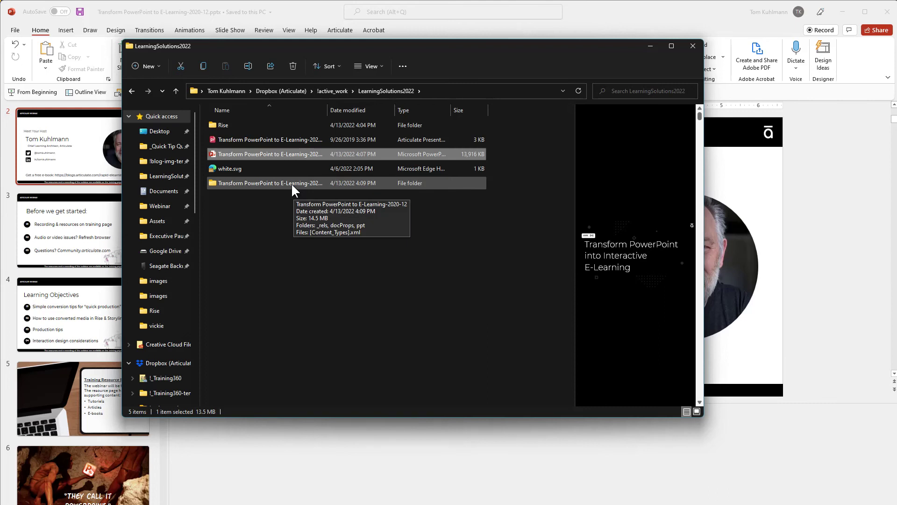
Browse the extracted ppt/media images, then go back to the ppt folder
{"action": "double_click", "coordinate": [291, 182]}
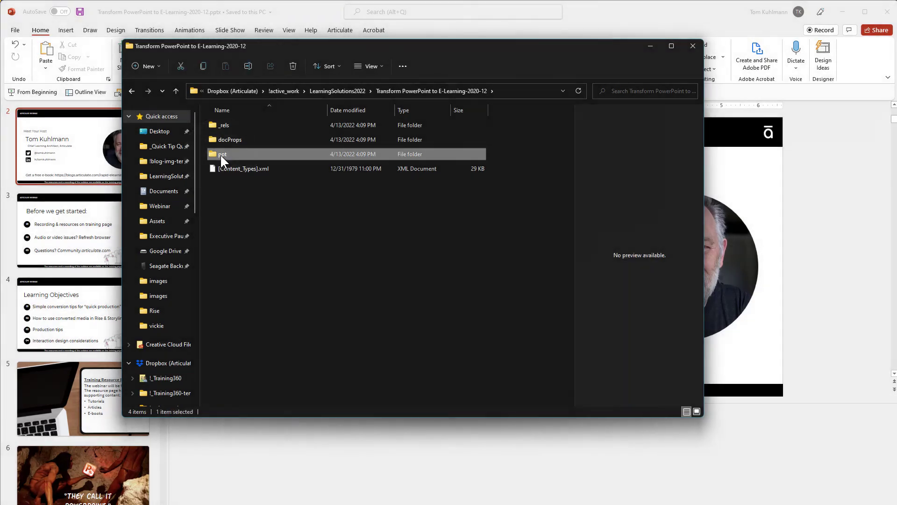
{"action": "double_click", "coordinate": [221, 153]}
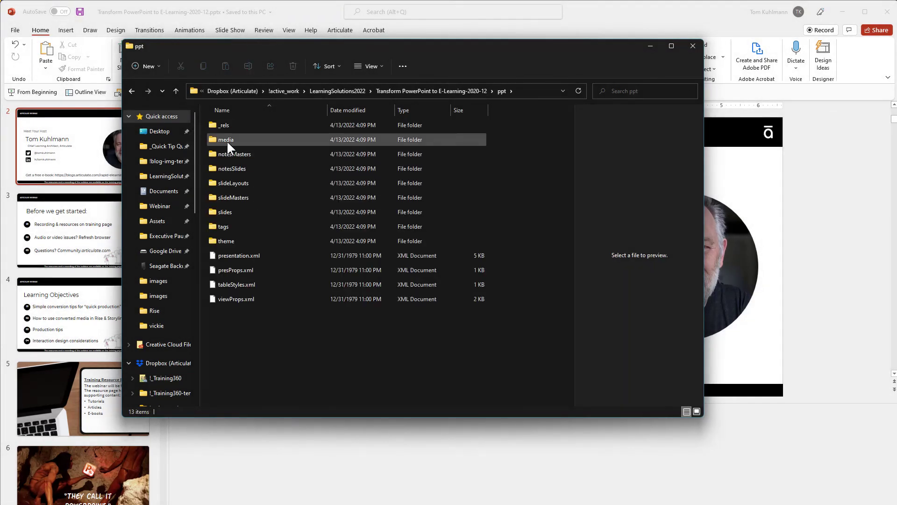
{"action": "double_click", "coordinate": [226, 140]}
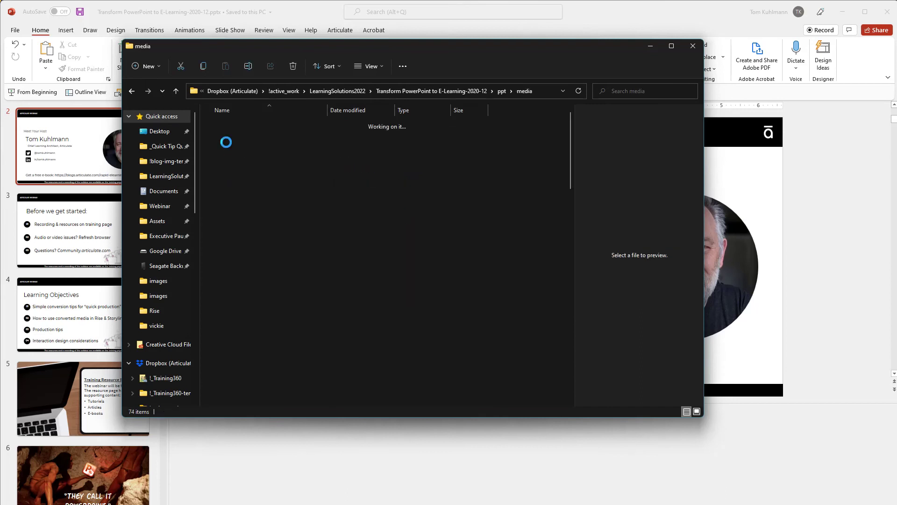
{"action": "scroll", "coordinate": [351, 149], "scroll_direction": "down", "scroll_amount": 3}
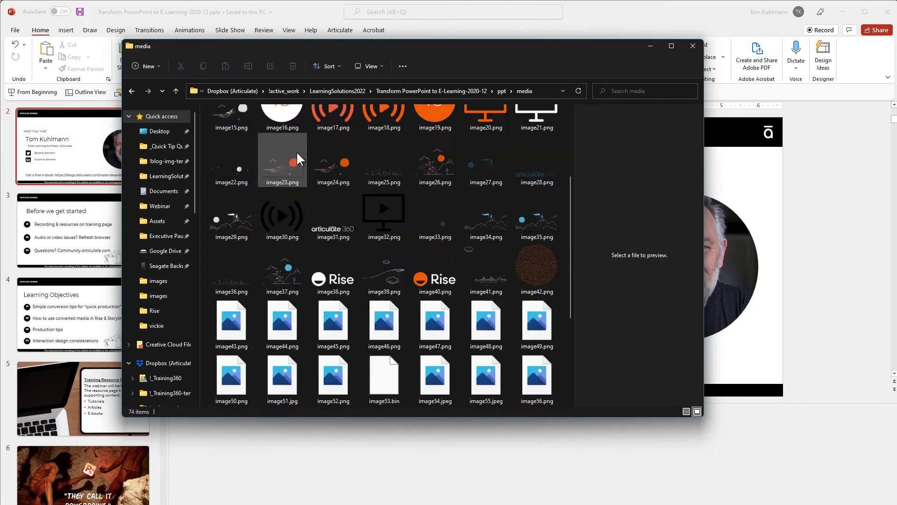
{"action": "scroll", "coordinate": [296, 151], "scroll_direction": "down", "scroll_amount": 3}
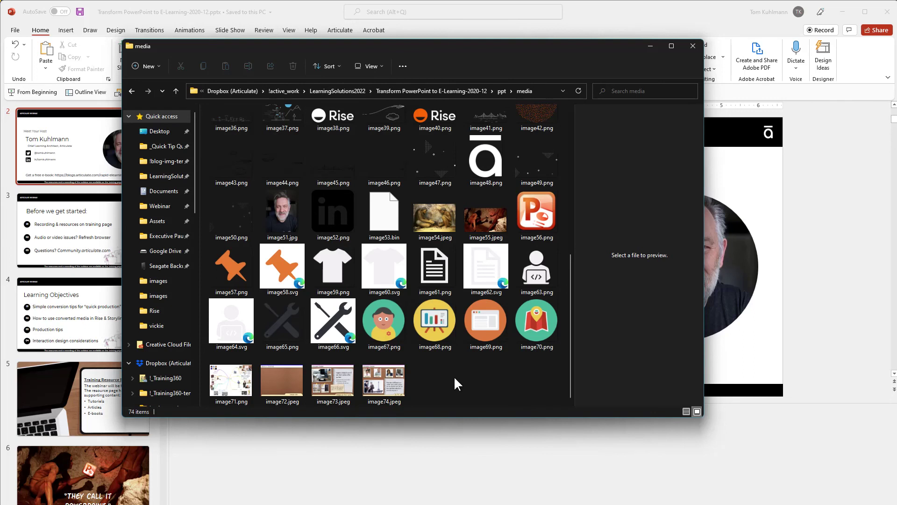
{"action": "scroll", "coordinate": [454, 375], "scroll_direction": "up", "scroll_amount": 5}
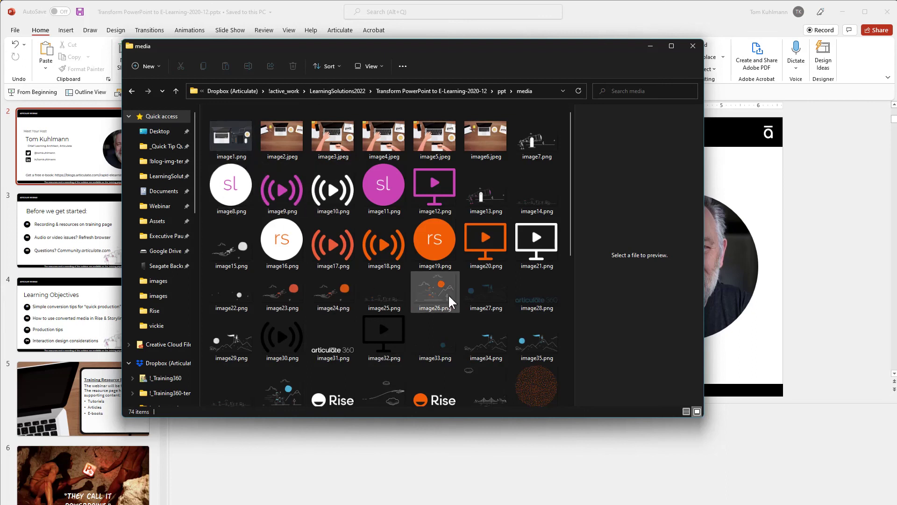
{"action": "mouse_move", "coordinate": [384, 294]}
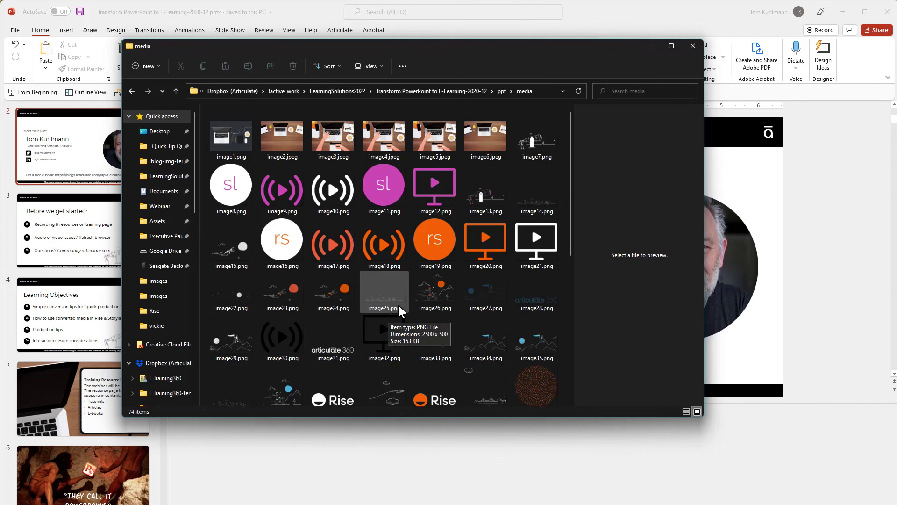
{"action": "left_click", "coordinate": [502, 92]}
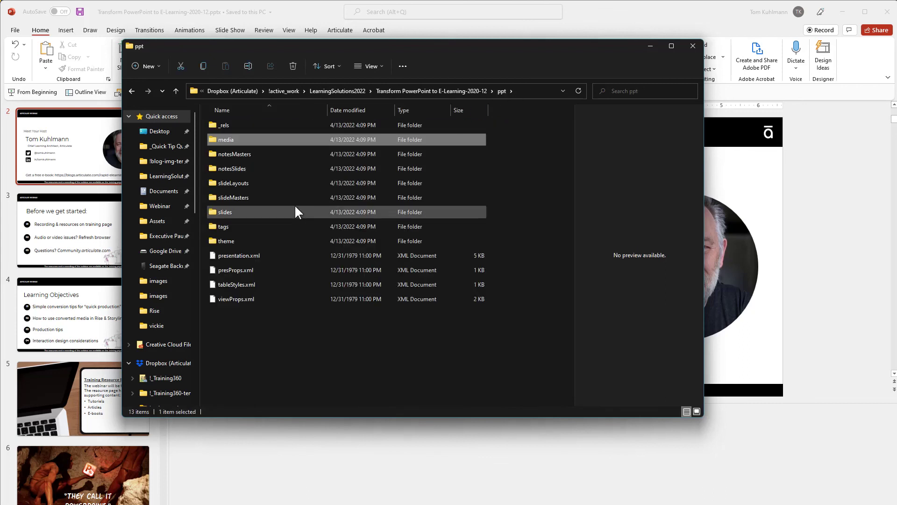